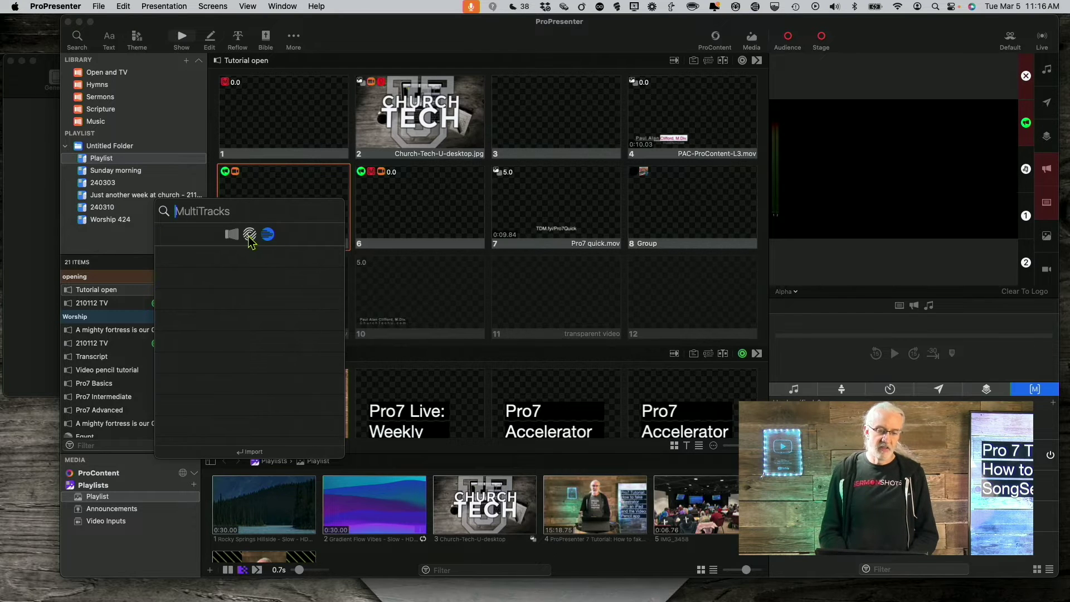
Search SongSelect for 'Turn your eyes' and import the Turn Your Eyes Upon Jesus result.
{"action": "left_click", "coordinate": [250, 236]}
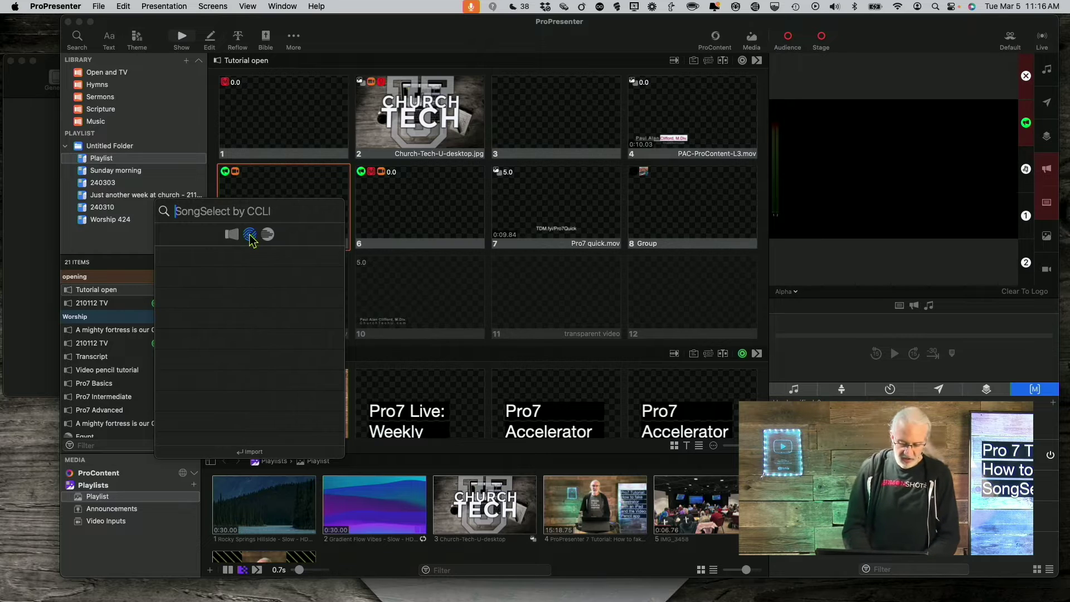
{"action": "type", "text": "Tur"}
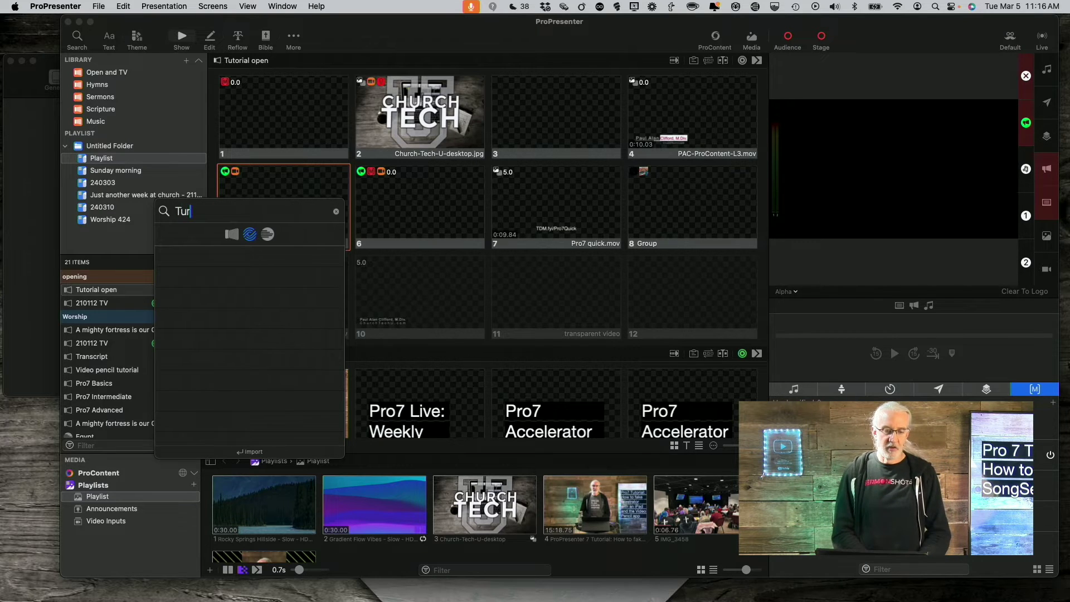
{"action": "type", "text": "n your e"}
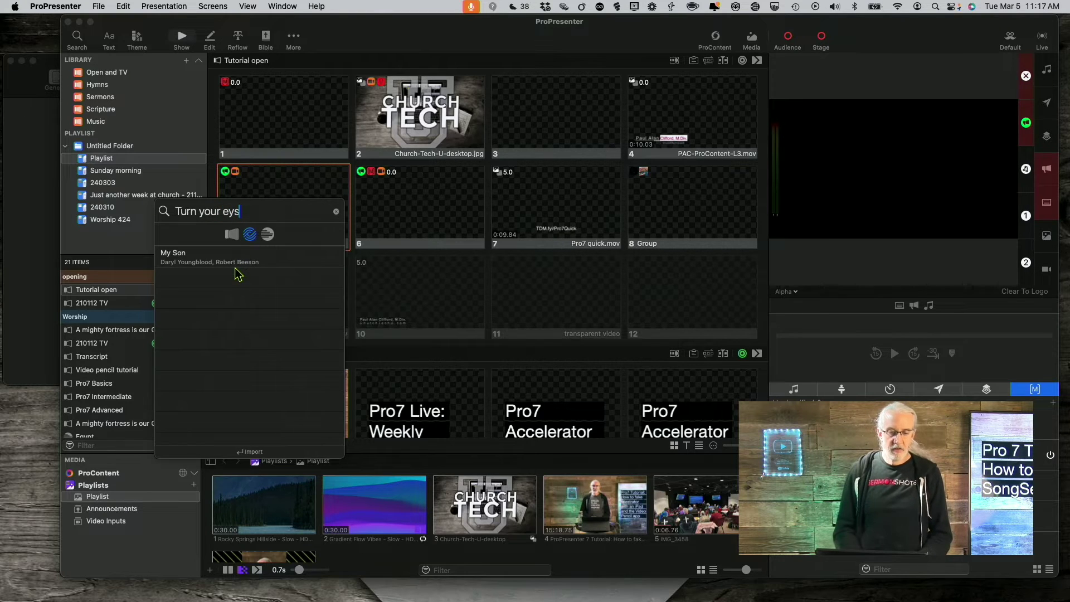
{"action": "type", "text": "ys"}
{"action": "key", "text": "BackSpace"}
{"action": "type", "text": "e"}
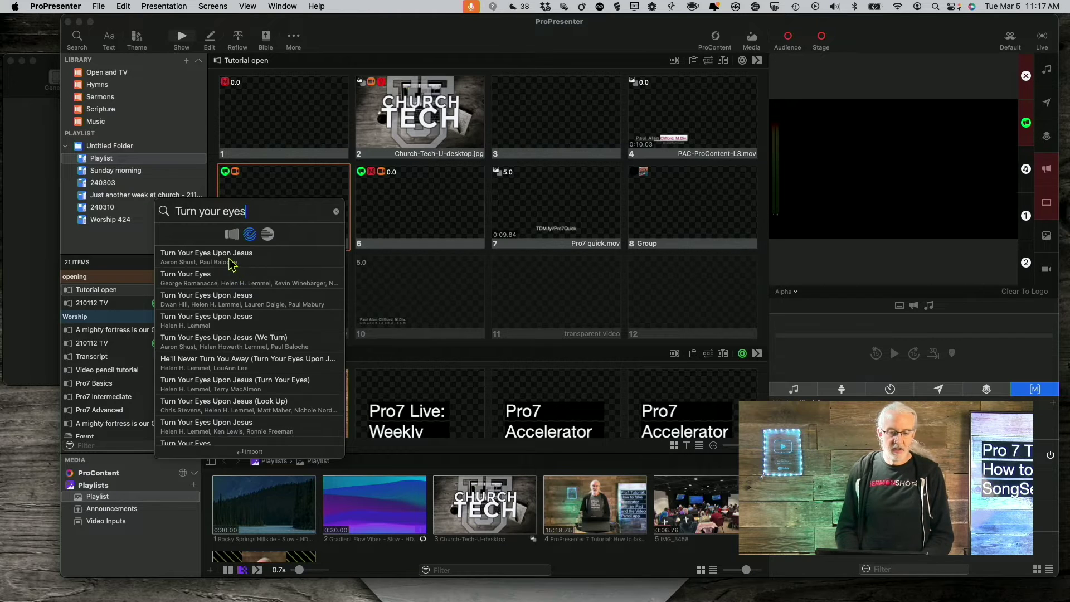
{"action": "left_click", "coordinate": [230, 259]}
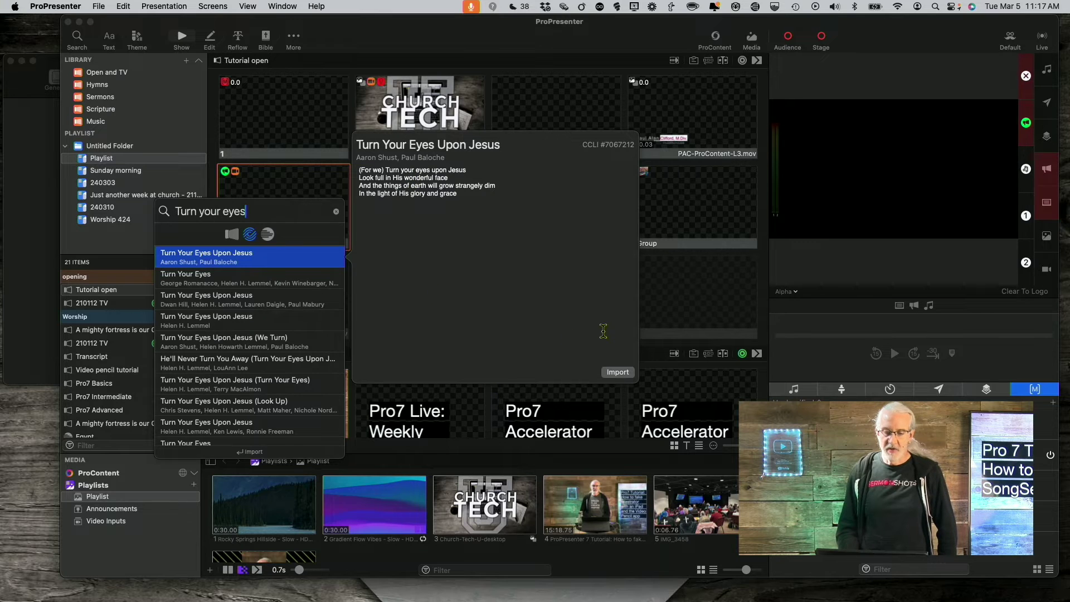
{"action": "left_click", "coordinate": [618, 373]}
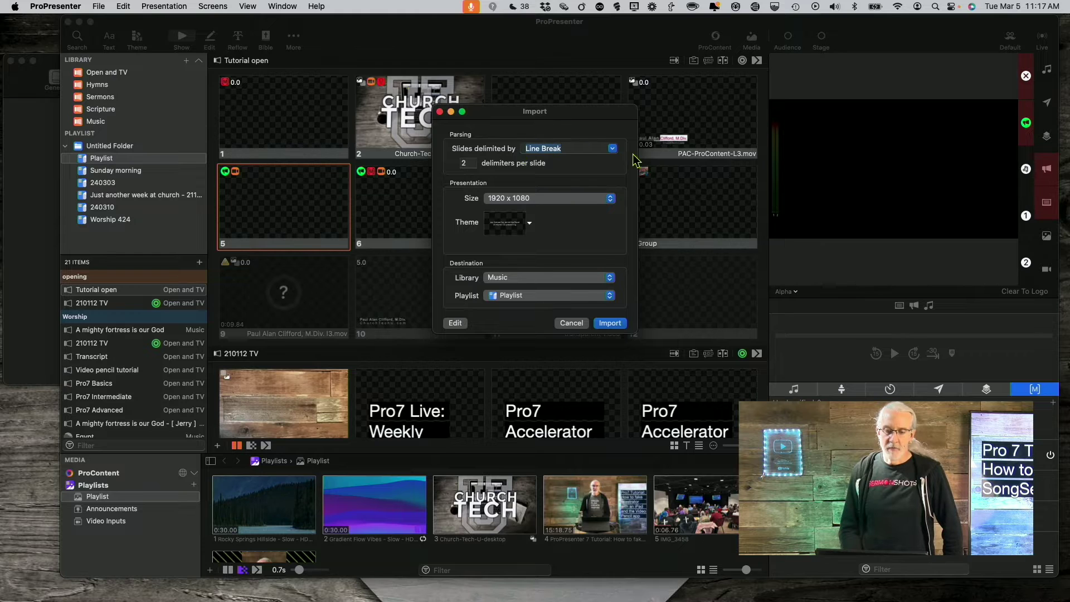
Set the slides to be delimited by Line Break.
{"action": "left_click", "coordinate": [615, 150]}
{"action": "left_click", "coordinate": [599, 162]}
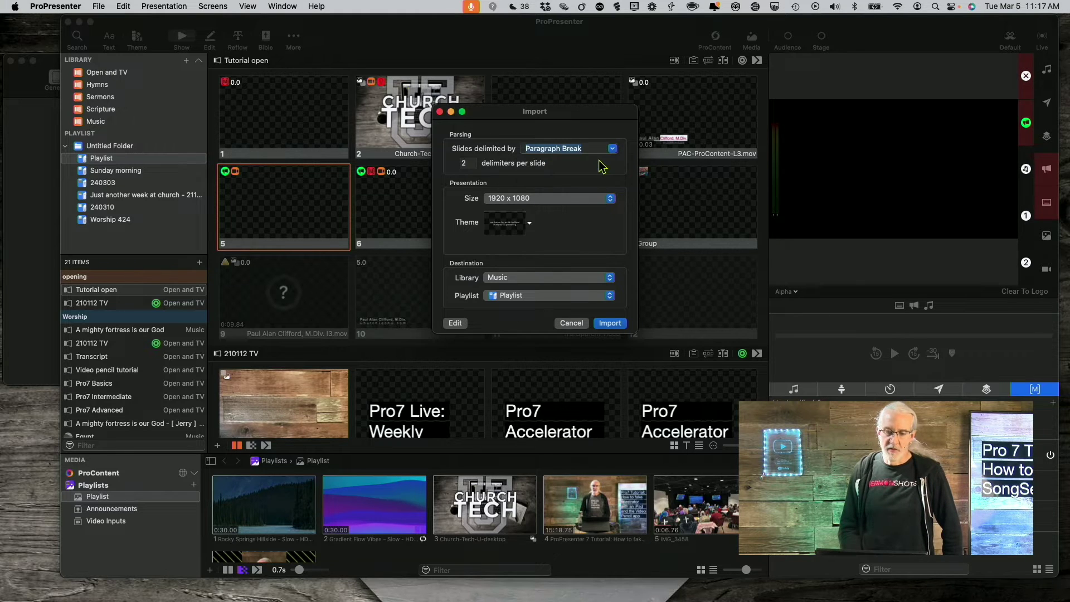
{"action": "left_click", "coordinate": [614, 149]}
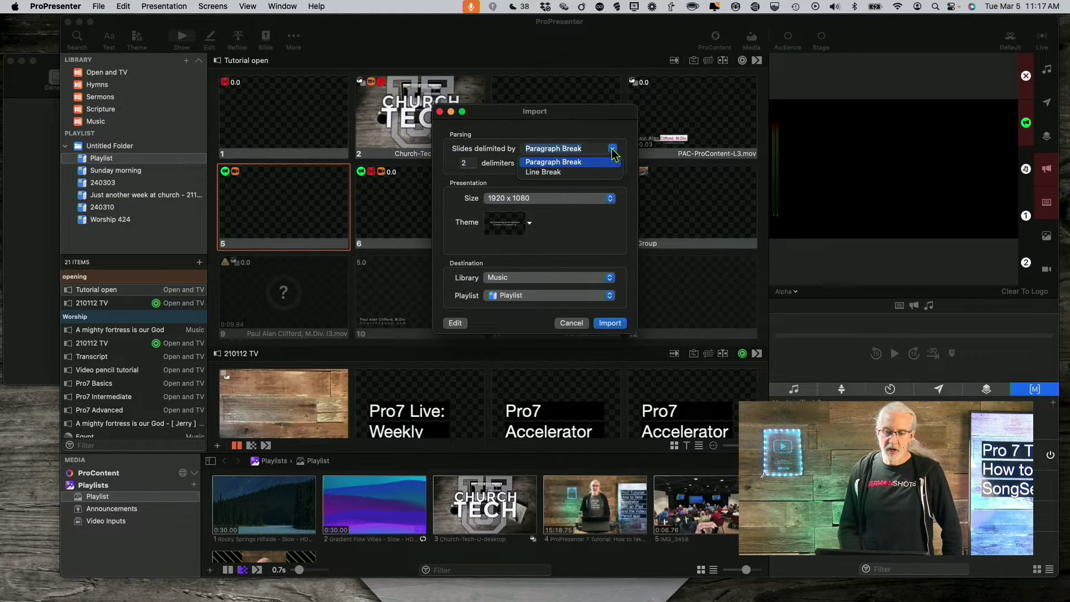
{"action": "left_click", "coordinate": [589, 172]}
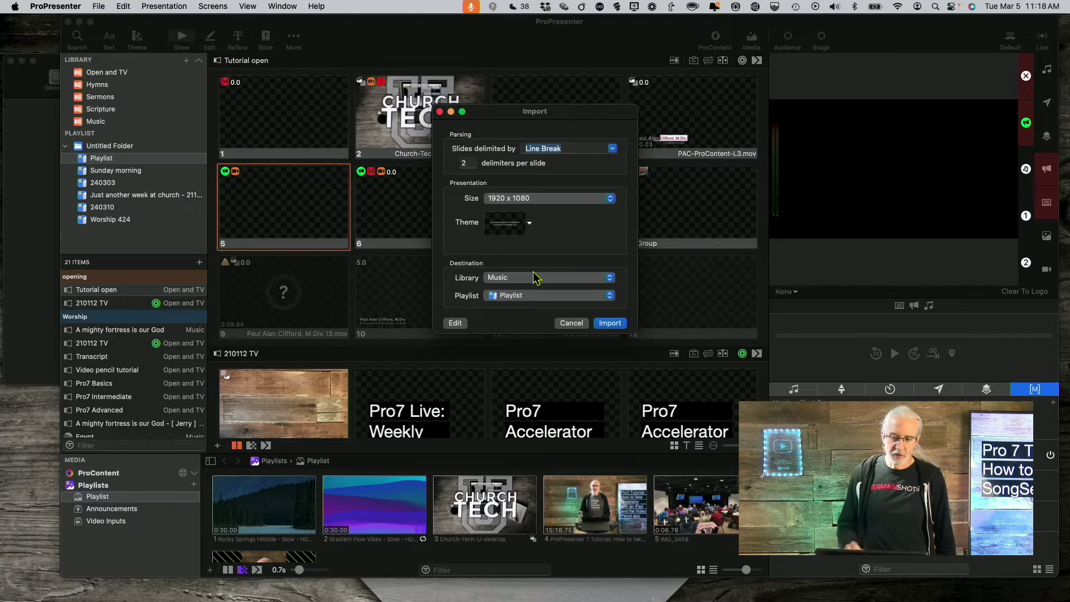
Keep Playlist as the import destination and import the song.
{"action": "left_click", "coordinate": [511, 297]}
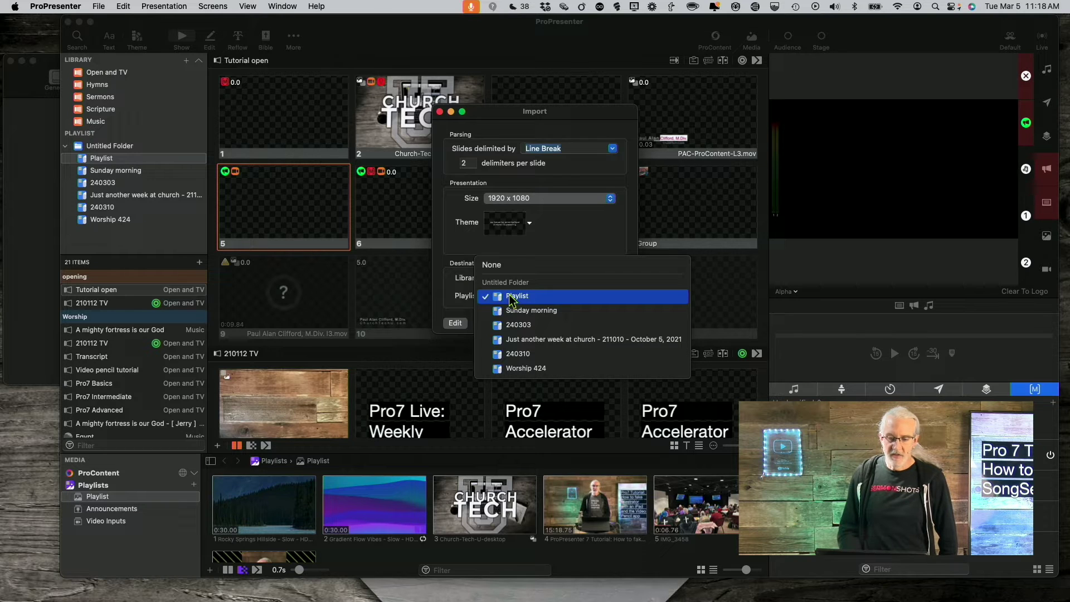
{"action": "left_click", "coordinate": [444, 306]}
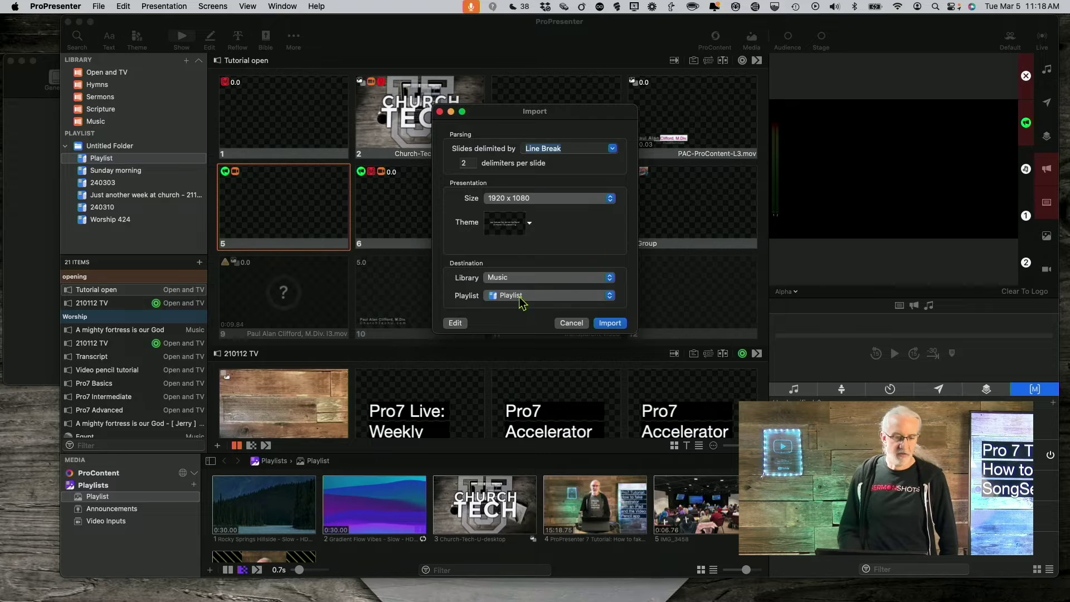
{"action": "left_click", "coordinate": [612, 325]}
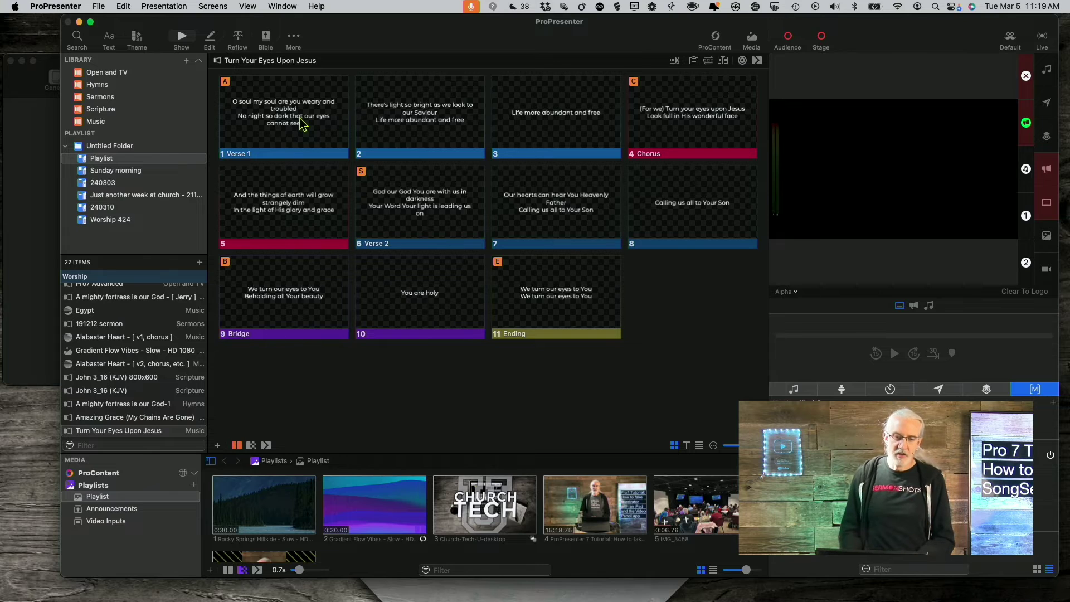
Lower the lyrics font size twelve steps in the Font popover, then close it.
{"action": "left_click", "coordinate": [108, 40]}
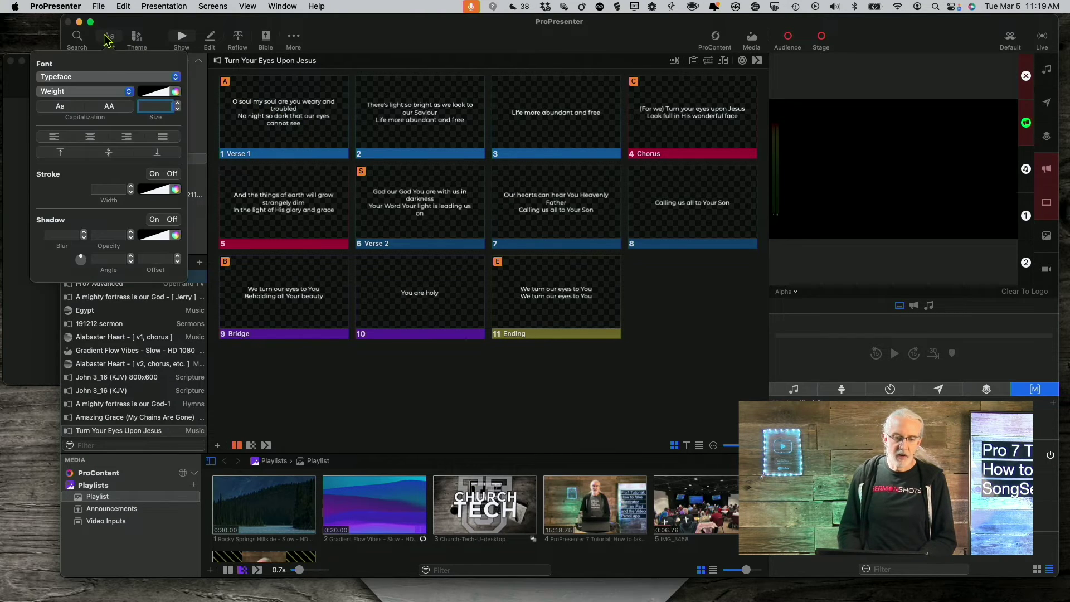
{"action": "left_click", "coordinate": [178, 109]}
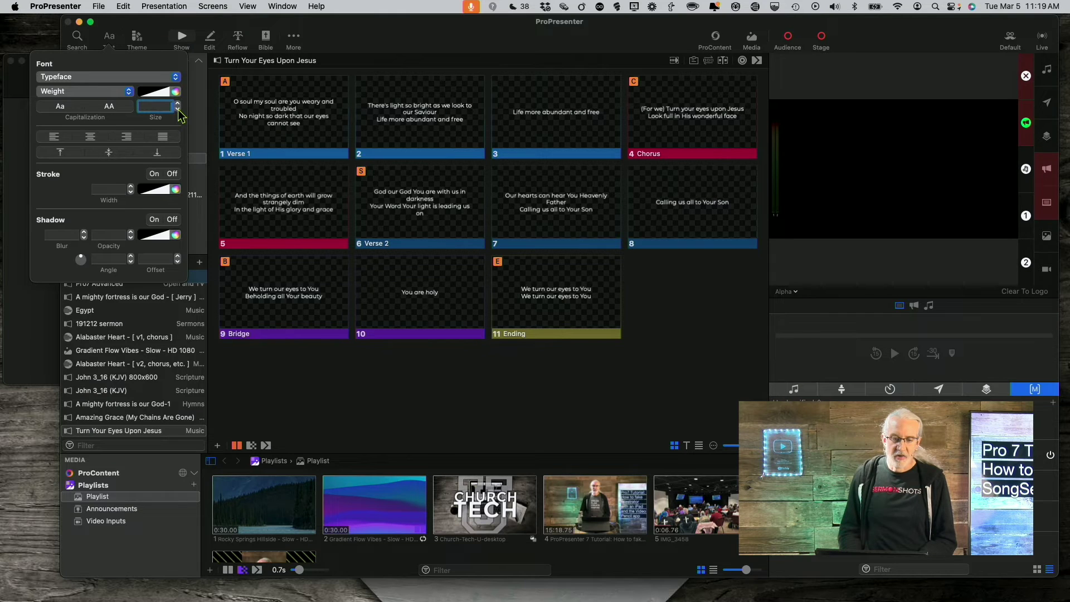
{"action": "left_click", "coordinate": [178, 110]}
{"action": "left_click", "coordinate": [178, 110]}
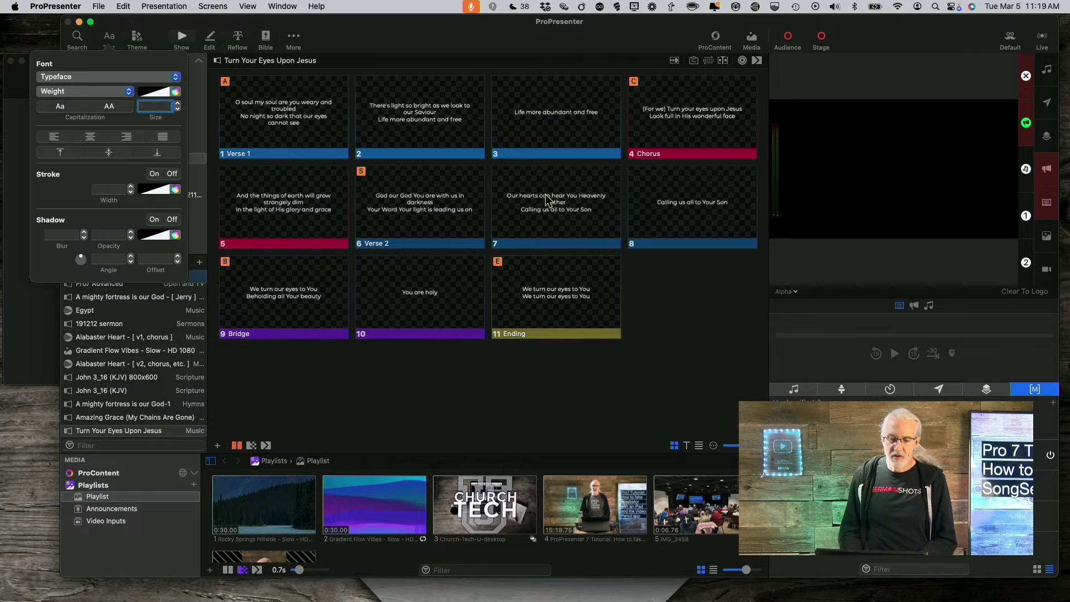
{"action": "left_click", "coordinate": [177, 110]}
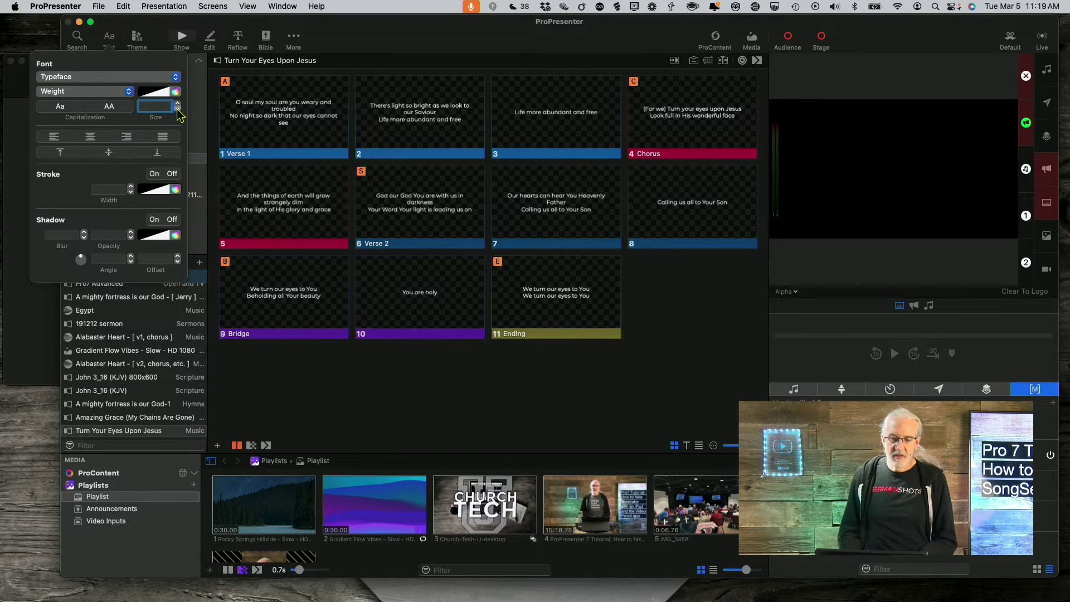
{"action": "left_click", "coordinate": [178, 110]}
{"action": "left_click", "coordinate": [177, 110]}
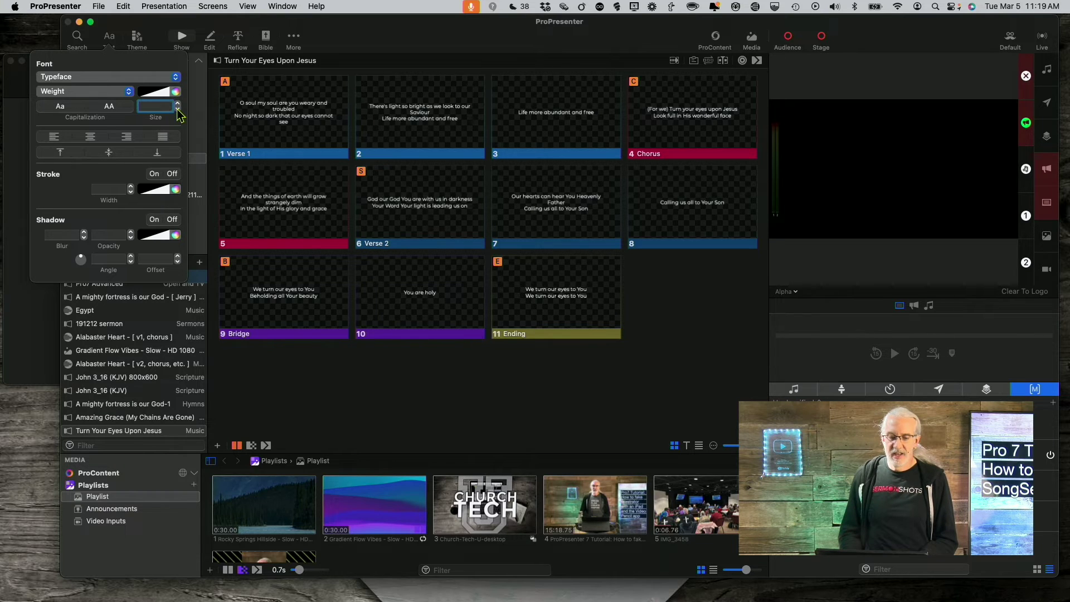
{"action": "left_click", "coordinate": [178, 110]}
{"action": "left_click", "coordinate": [177, 110]}
{"action": "left_click", "coordinate": [178, 110]}
{"action": "left_click", "coordinate": [178, 110]}
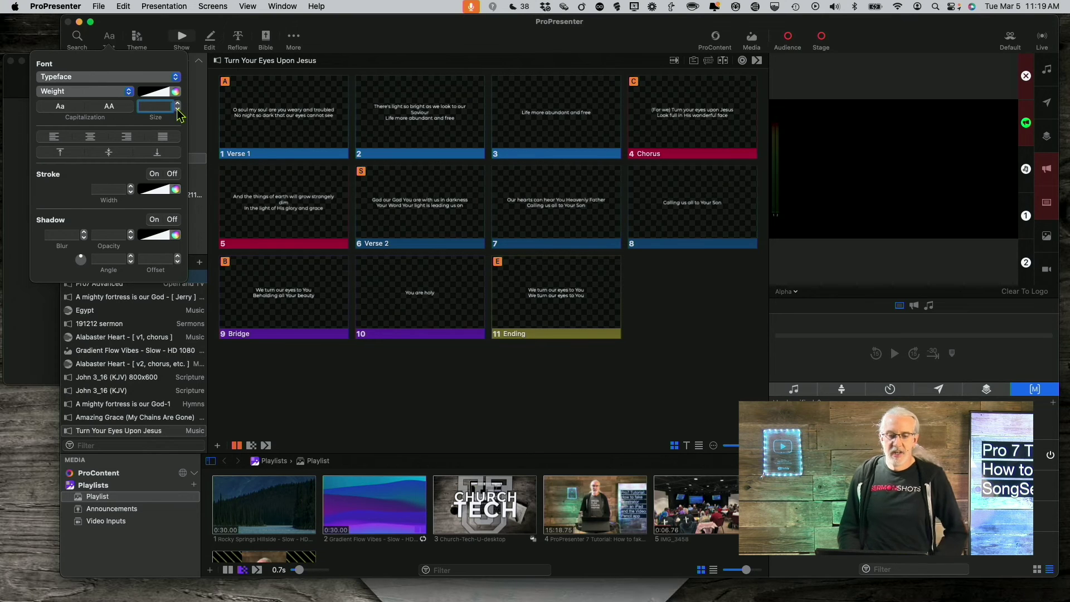
{"action": "left_click", "coordinate": [178, 109]}
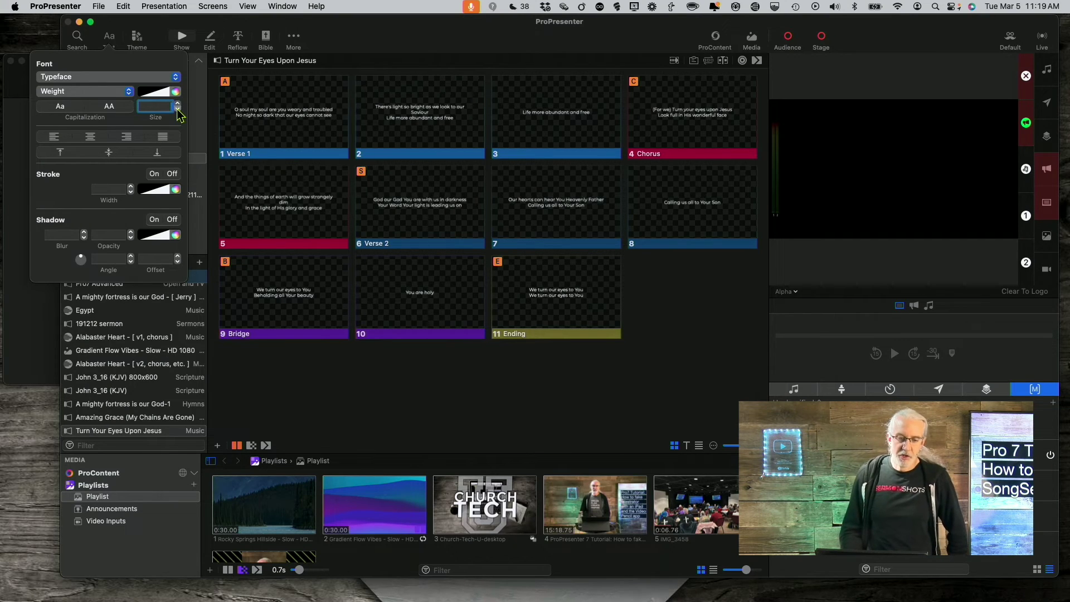
{"action": "left_click", "coordinate": [178, 110]}
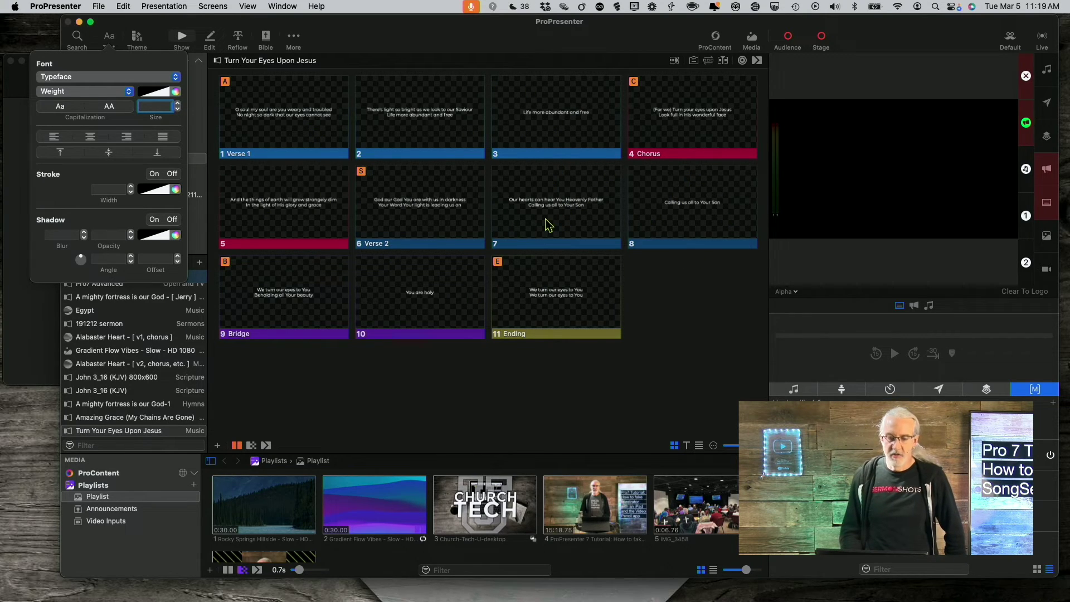
{"action": "left_click", "coordinate": [689, 311]}
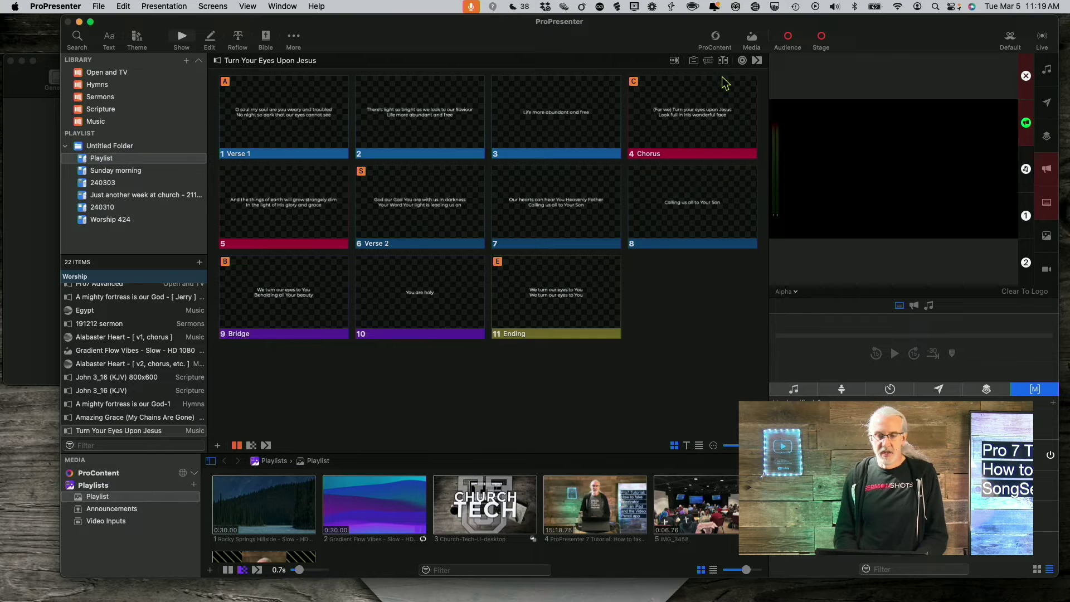
{"action": "left_click", "coordinate": [710, 61]}
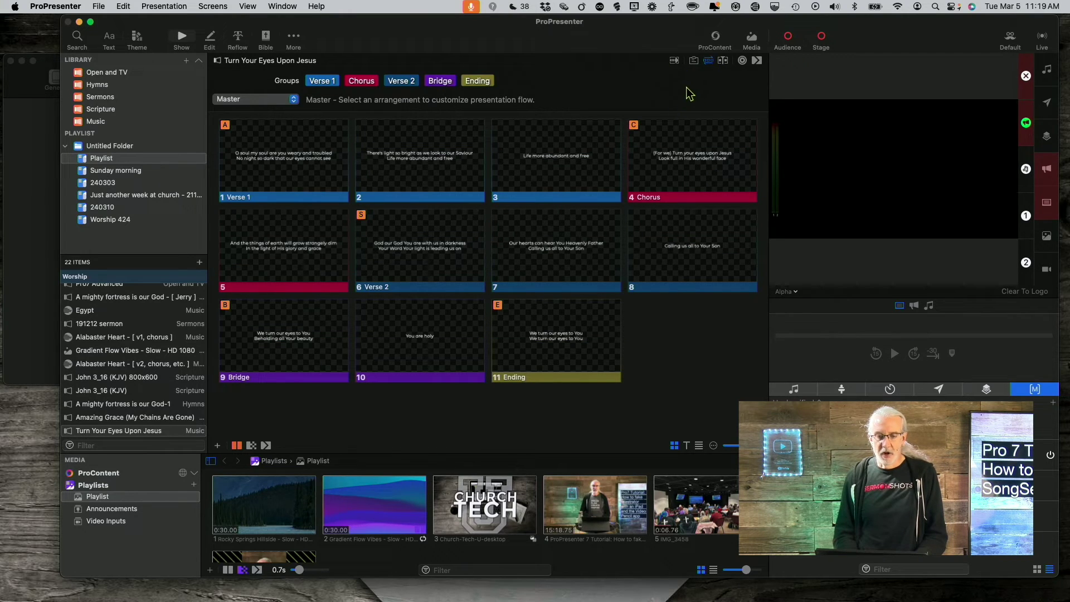
{"action": "left_click", "coordinate": [708, 61]}
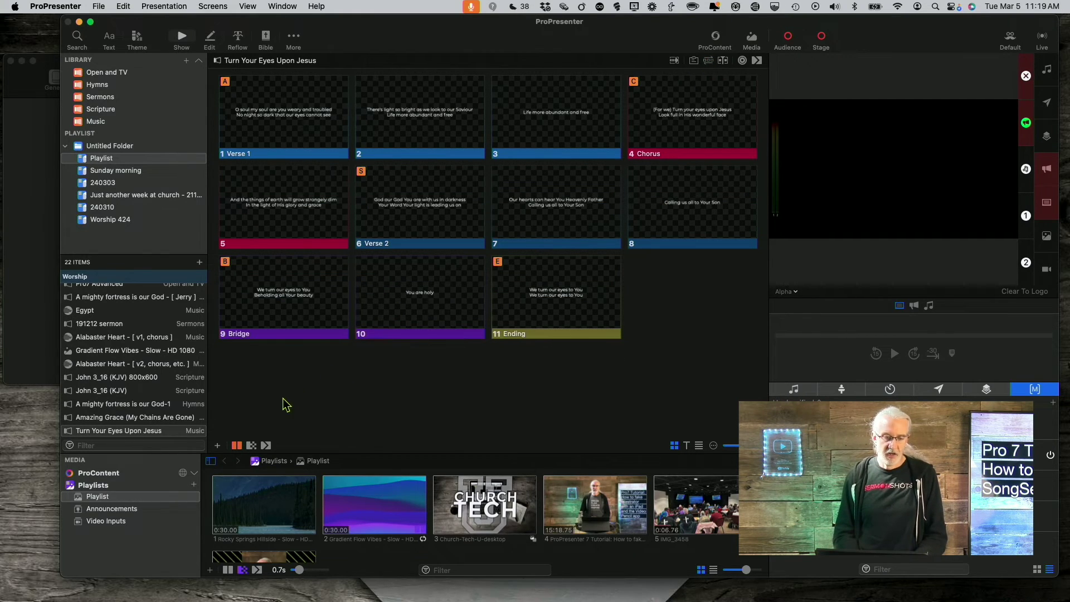
Add a new blank slide and move it to the first position.
{"action": "left_click", "coordinate": [218, 446]}
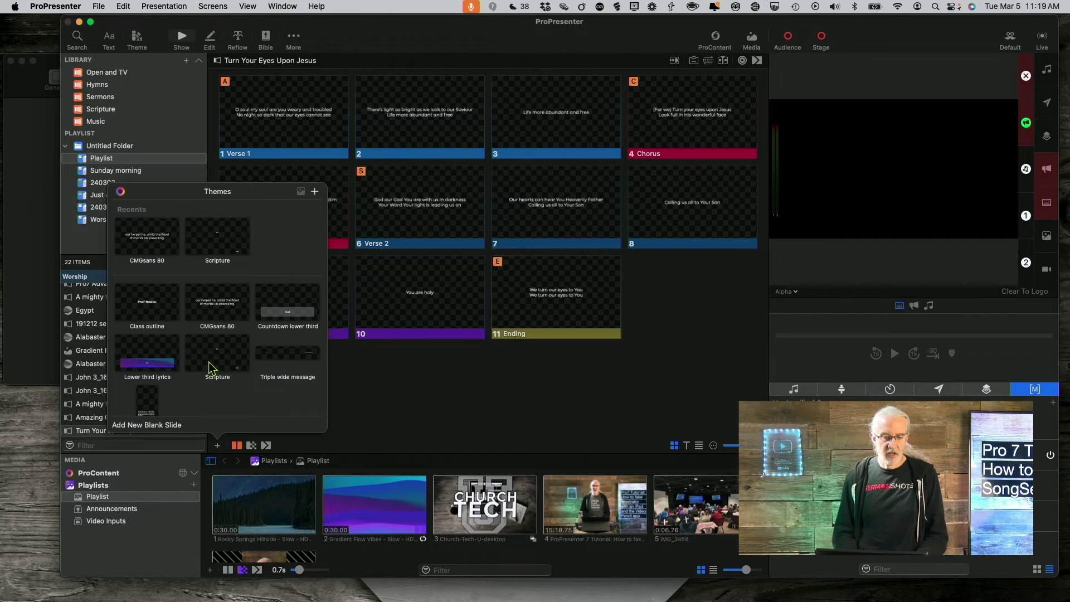
{"action": "left_click", "coordinate": [147, 425]}
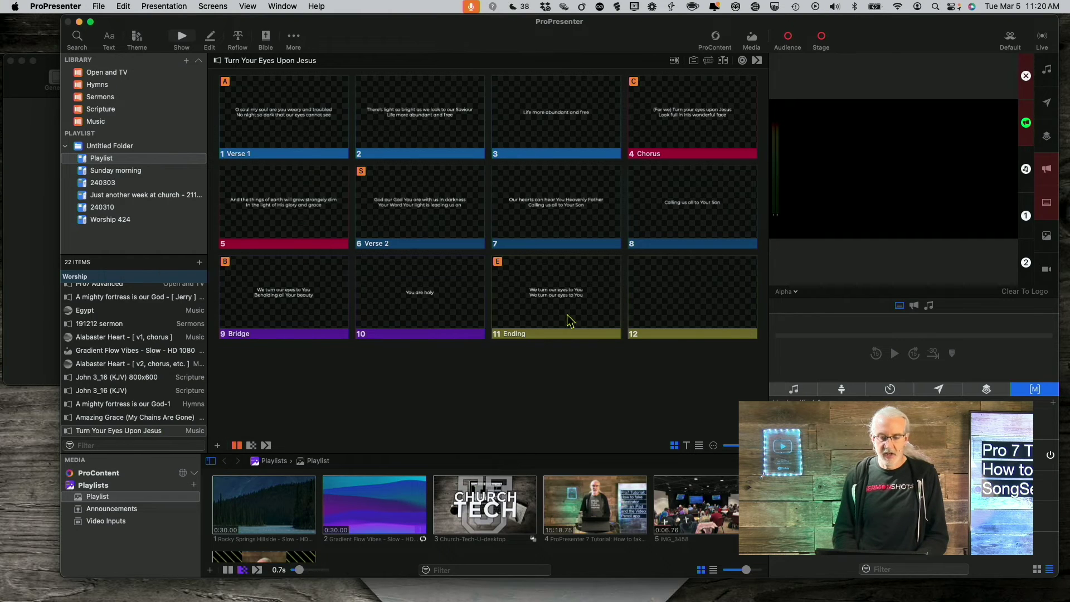
{"action": "left_click_drag", "start_coordinate": [708, 321], "coordinate": [219, 133]}
{"action": "left_click_drag", "start_coordinate": [219, 134], "coordinate": [219, 133]}
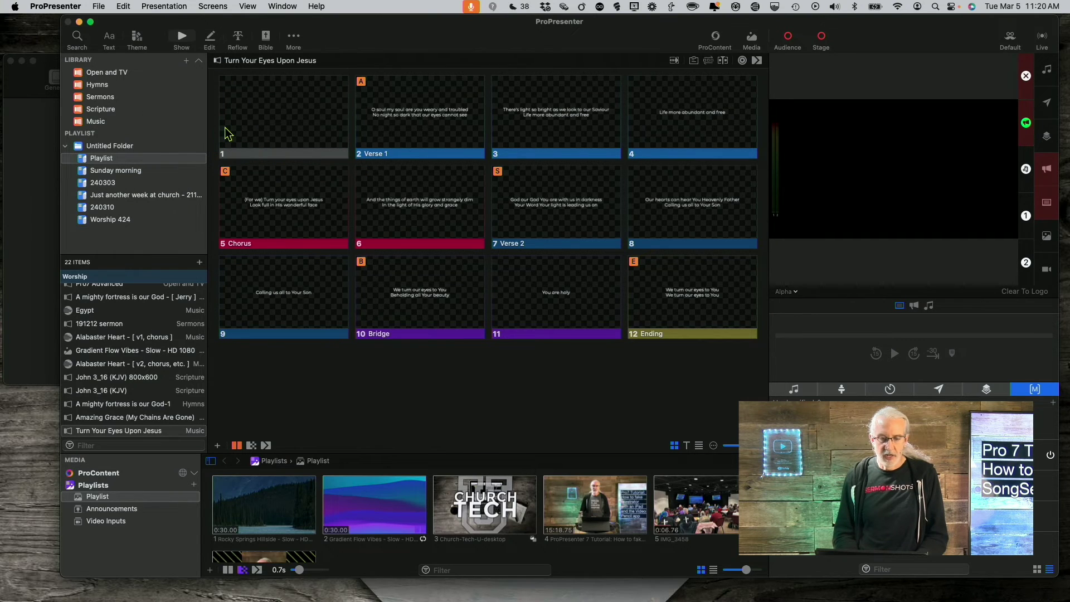
Assign the new first slide to the Intro group.
{"action": "right_click", "coordinate": [249, 126]}
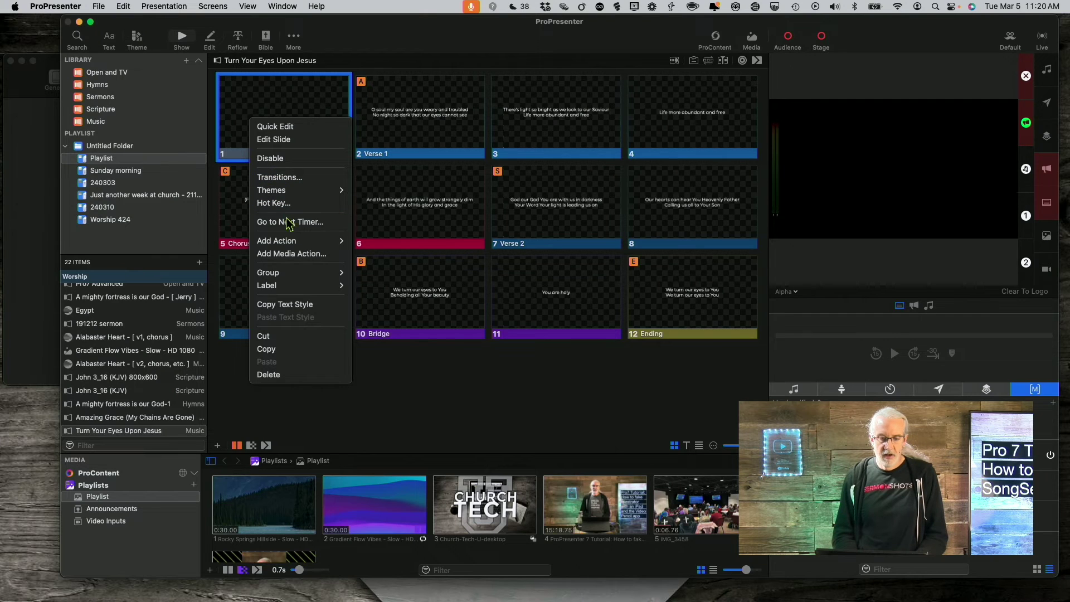
{"action": "mouse_move", "coordinate": [299, 279]}
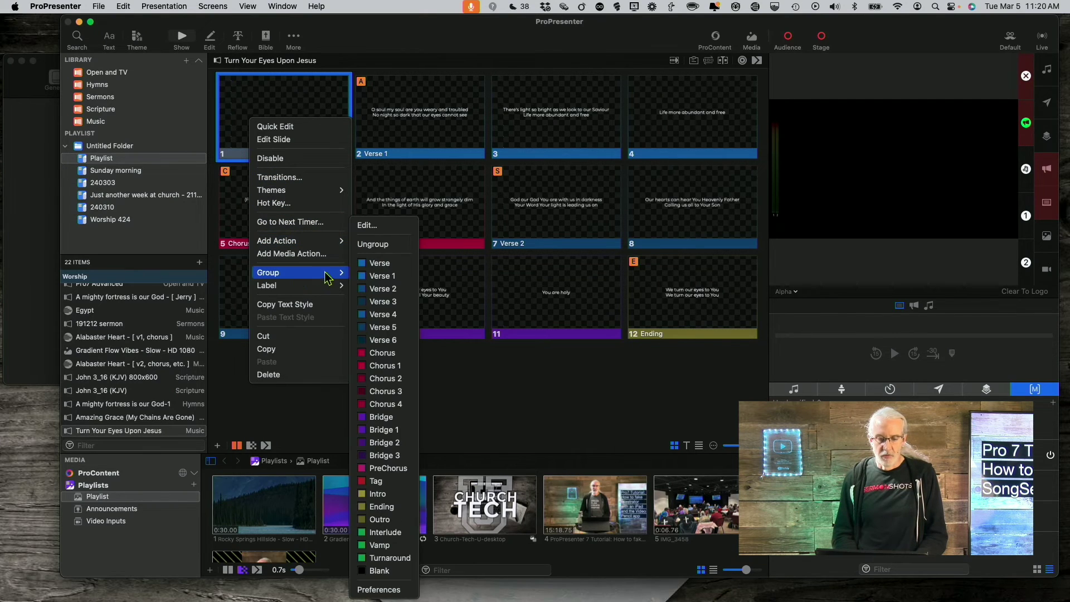
{"action": "left_click", "coordinate": [378, 494]}
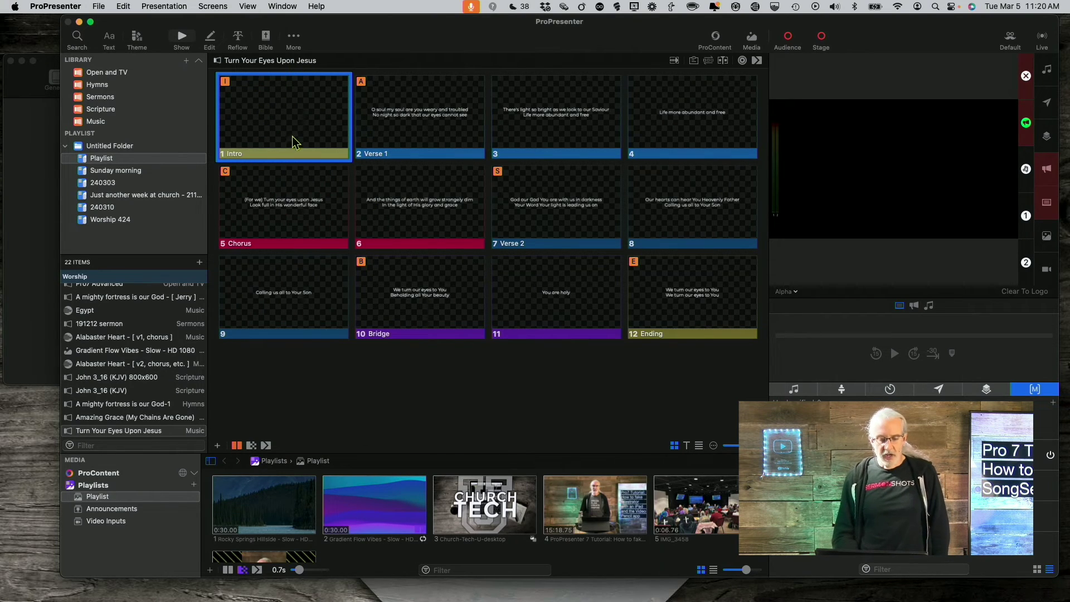
Put the Gradient Flow Vibes video on the Intro slide and edit the first Verse 1 slide.
{"action": "left_click_drag", "start_coordinate": [367, 505], "coordinate": [304, 105]}
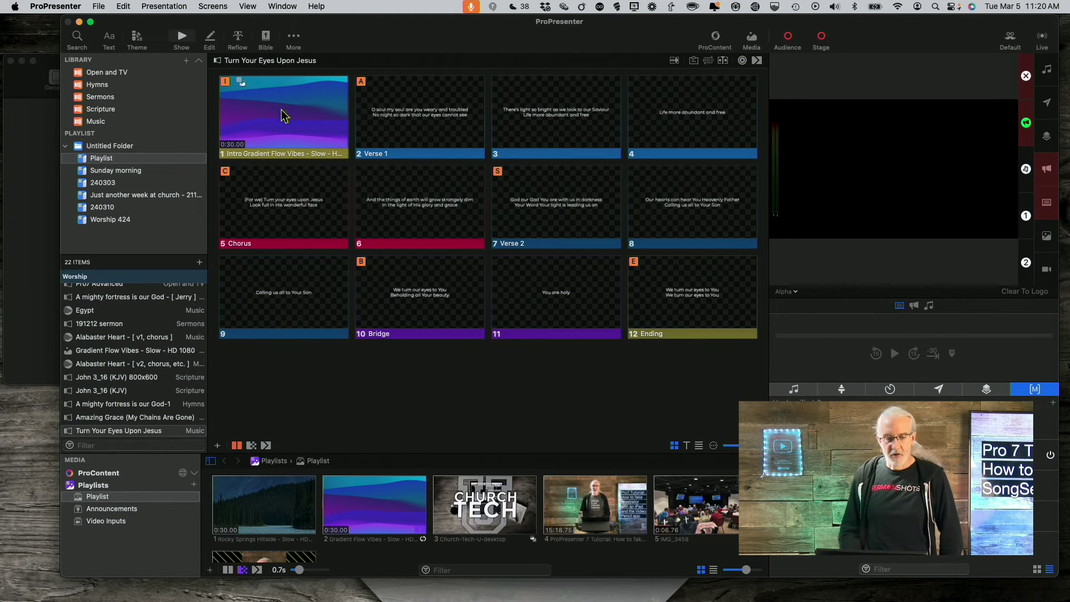
{"action": "left_click", "coordinate": [259, 113]}
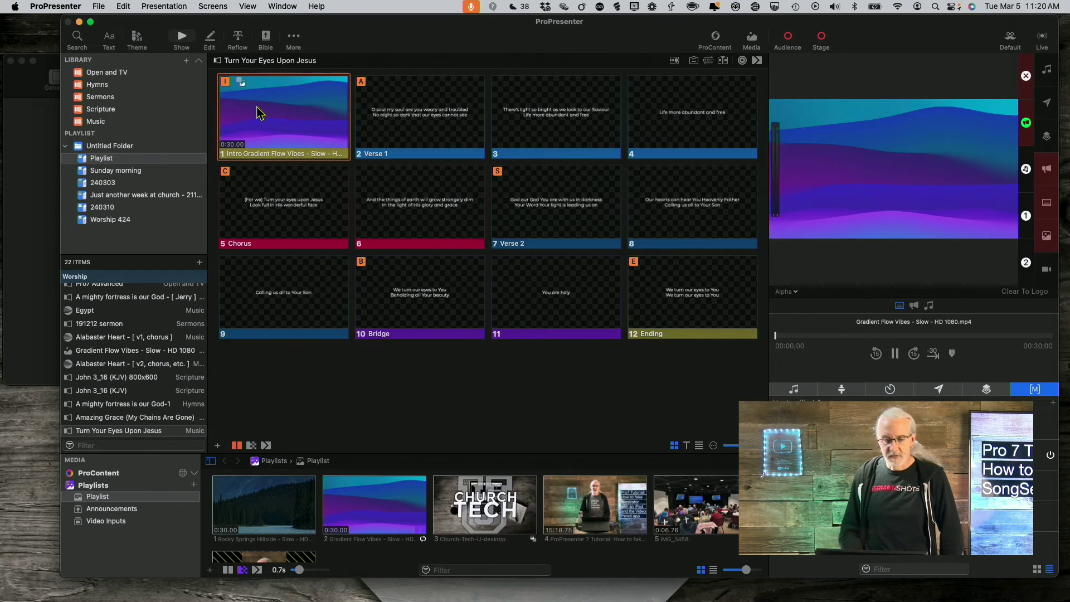
{"action": "key", "text": "Right"}
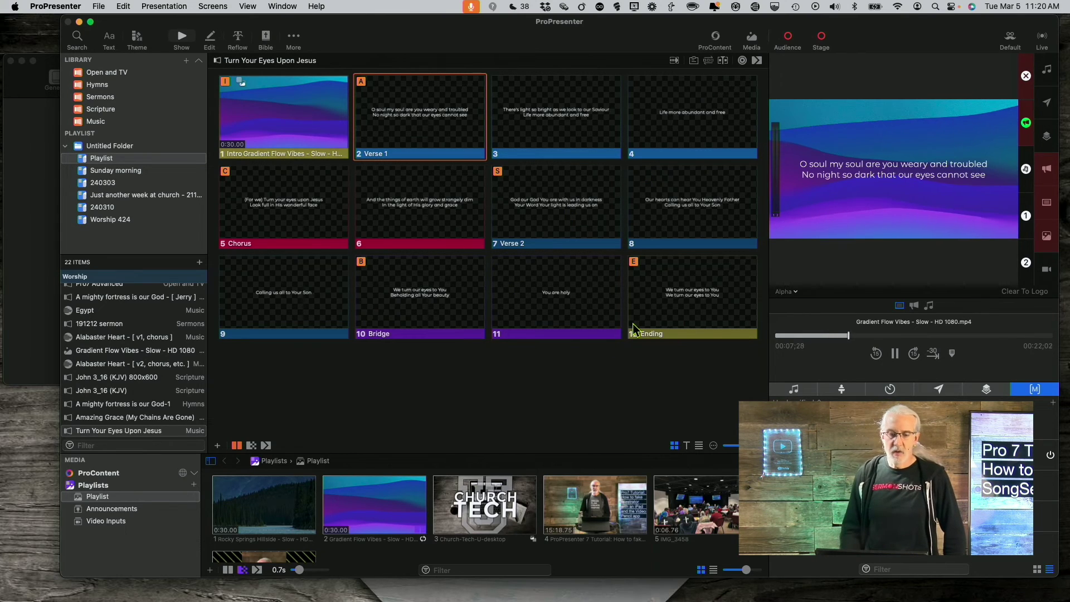
{"action": "right_click", "coordinate": [429, 105]}
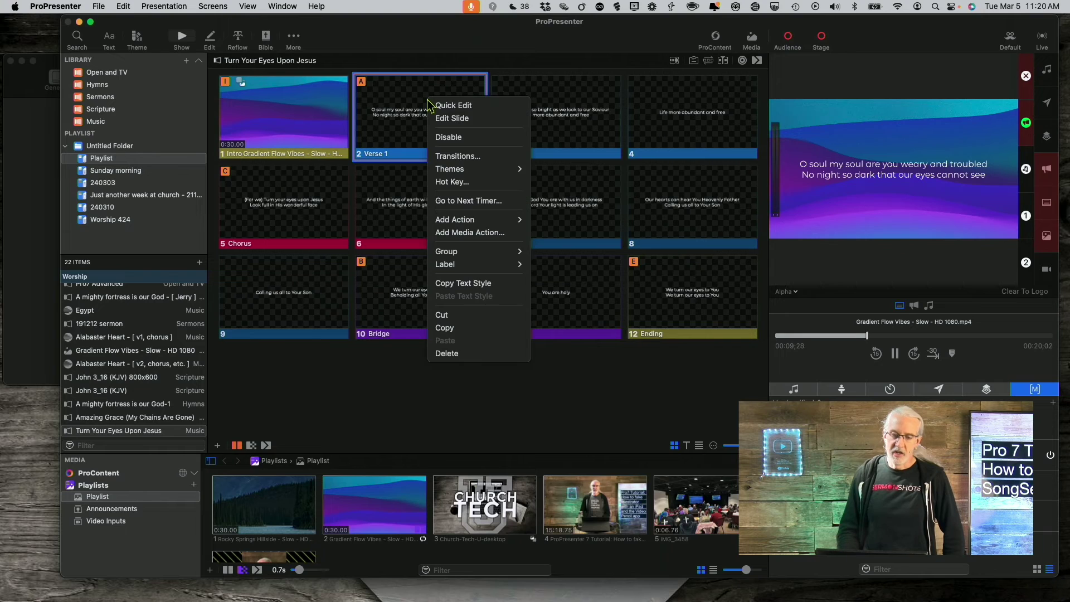
{"action": "left_click", "coordinate": [449, 123]}
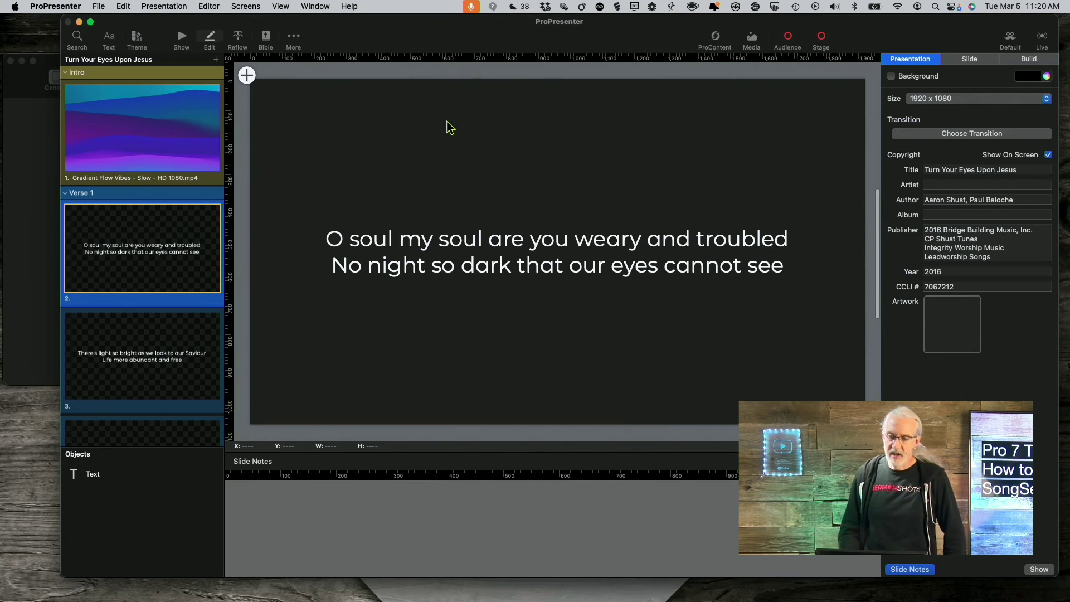